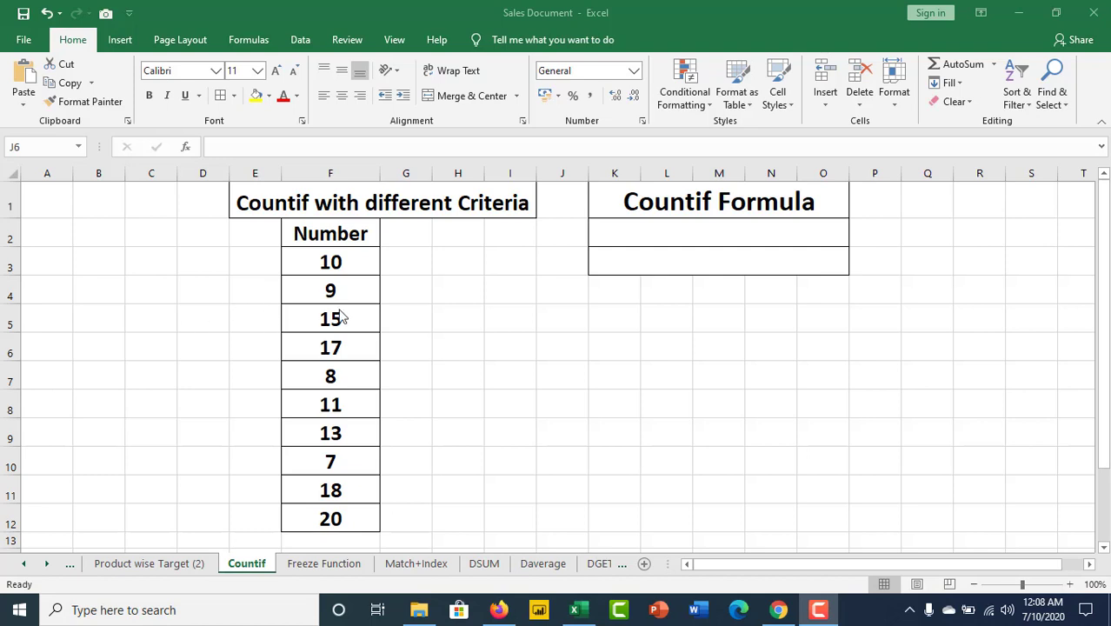
- Review the list of numbers in F3:F12 that serves as the counting range
{"action": "left_click", "coordinate": [345, 262]}
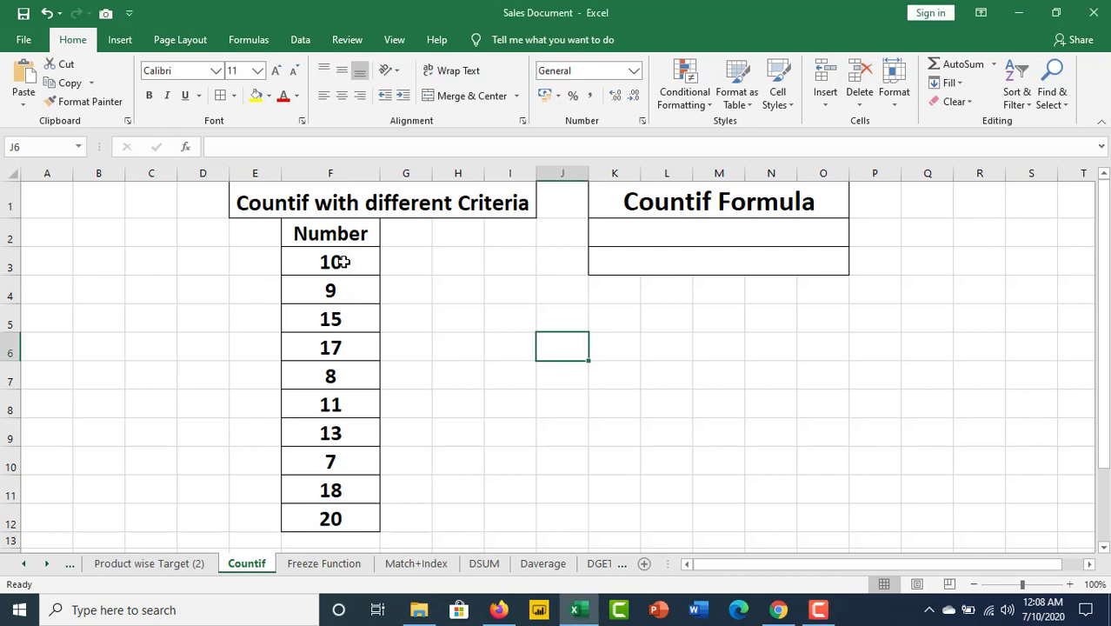
{"action": "left_click_drag", "start_coordinate": [345, 263], "coordinate": [345, 524]}
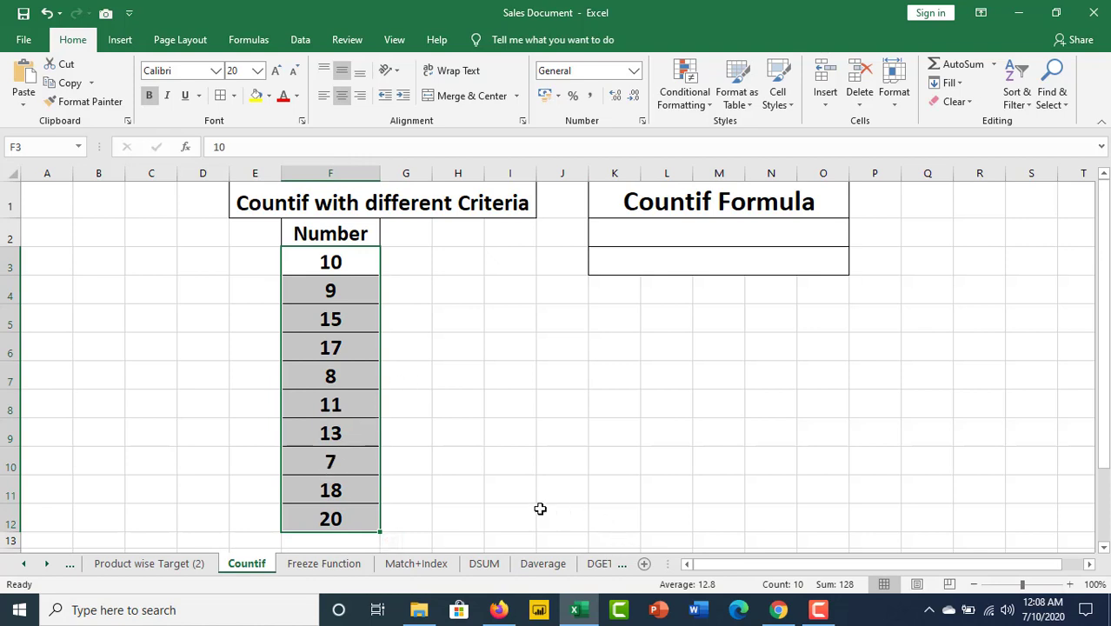
{"action": "left_click", "coordinate": [448, 383]}
{"action": "left_click_drag", "start_coordinate": [348, 258], "coordinate": [329, 518]}
{"action": "left_click", "coordinate": [322, 287]}
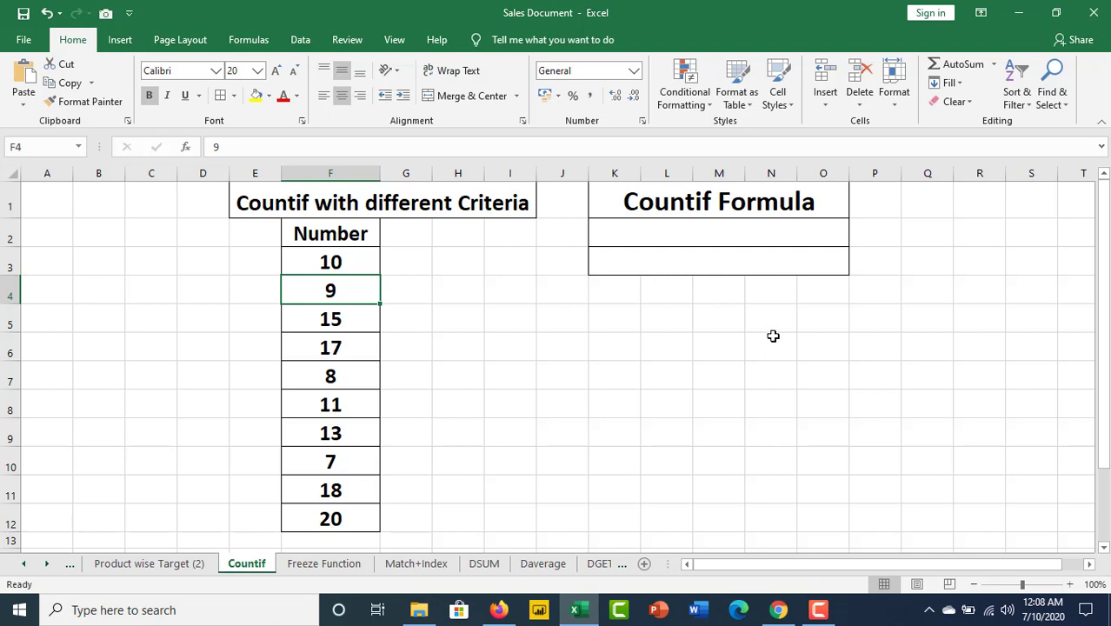
- Enter =COUNTIF(F3:F12,">9") in merged cell K2 to count the numbers greater than 9
{"action": "left_click", "coordinate": [711, 238]}
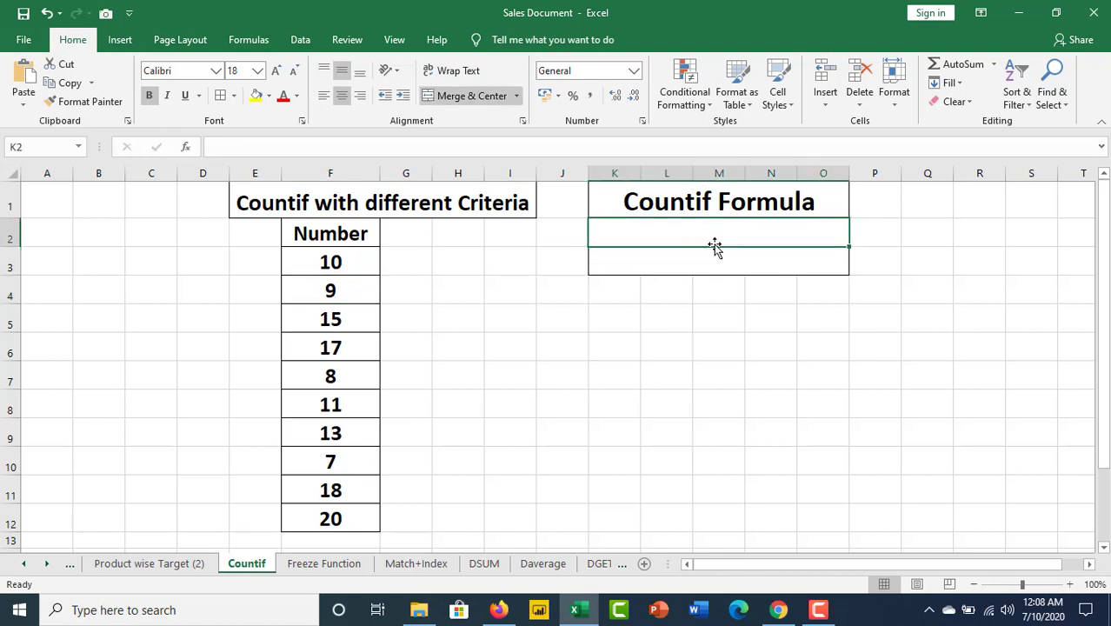
{"action": "type", "text": "="}
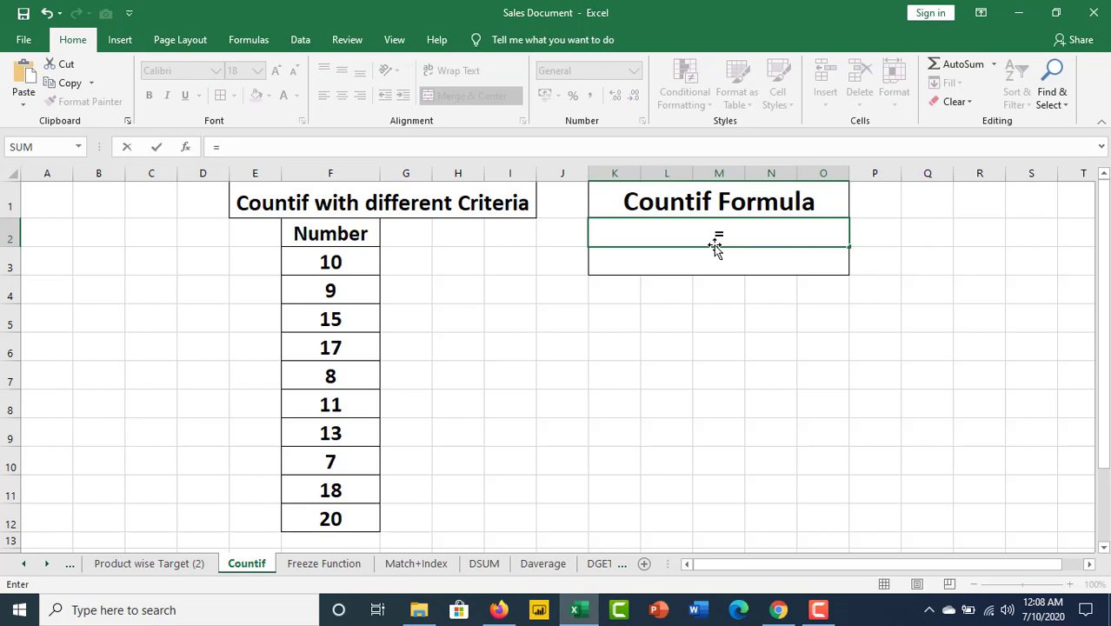
{"action": "type", "text": "count"}
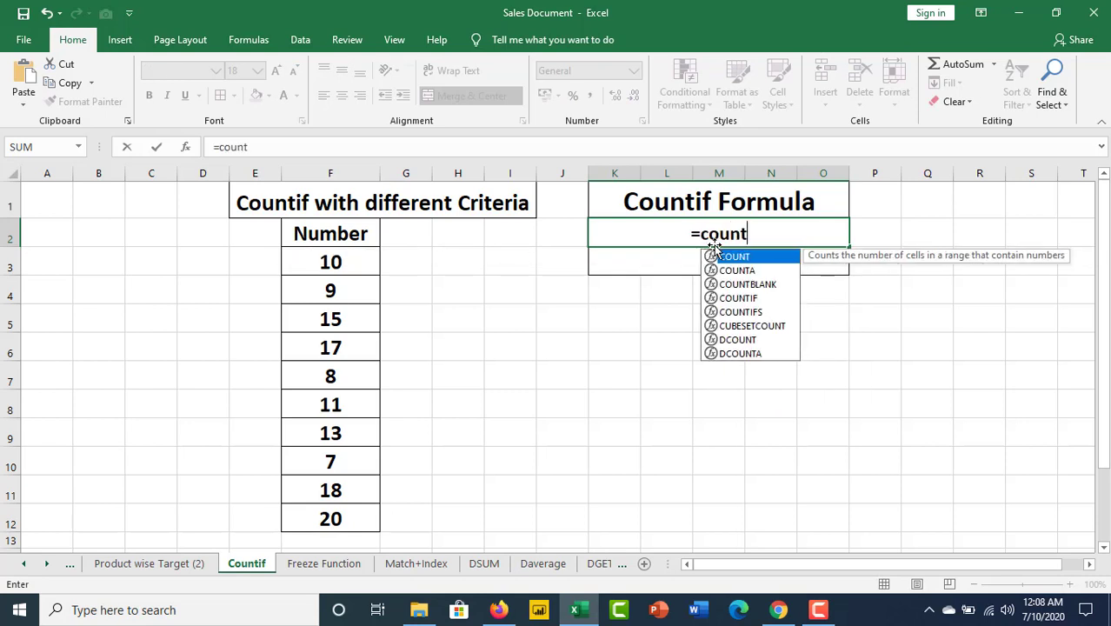
{"action": "type", "text": "if"}
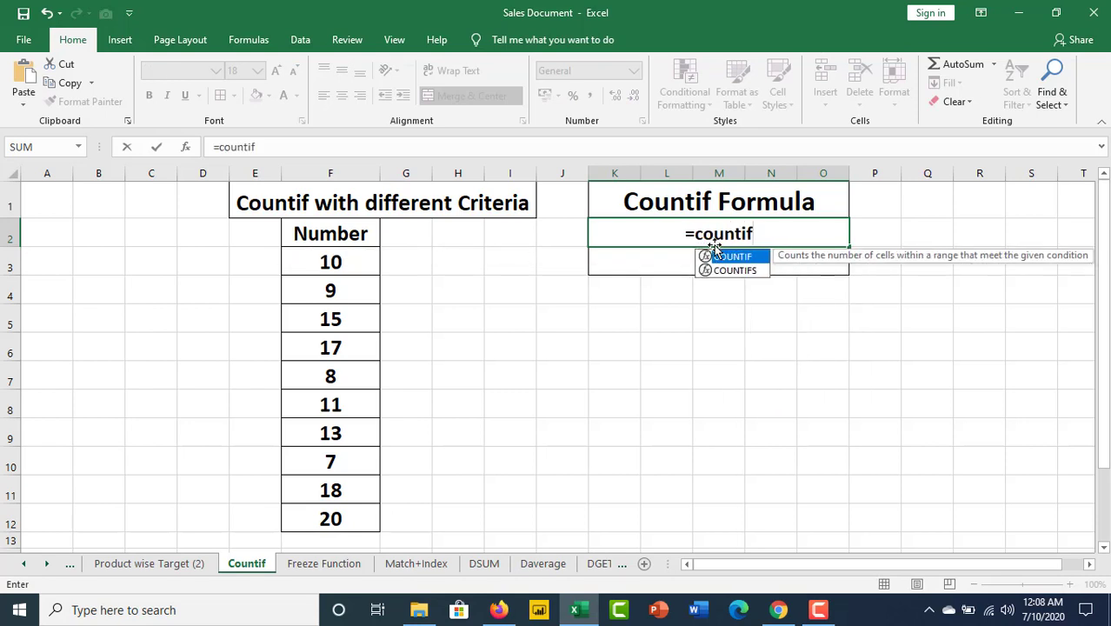
{"action": "double_click", "coordinate": [714, 248]}
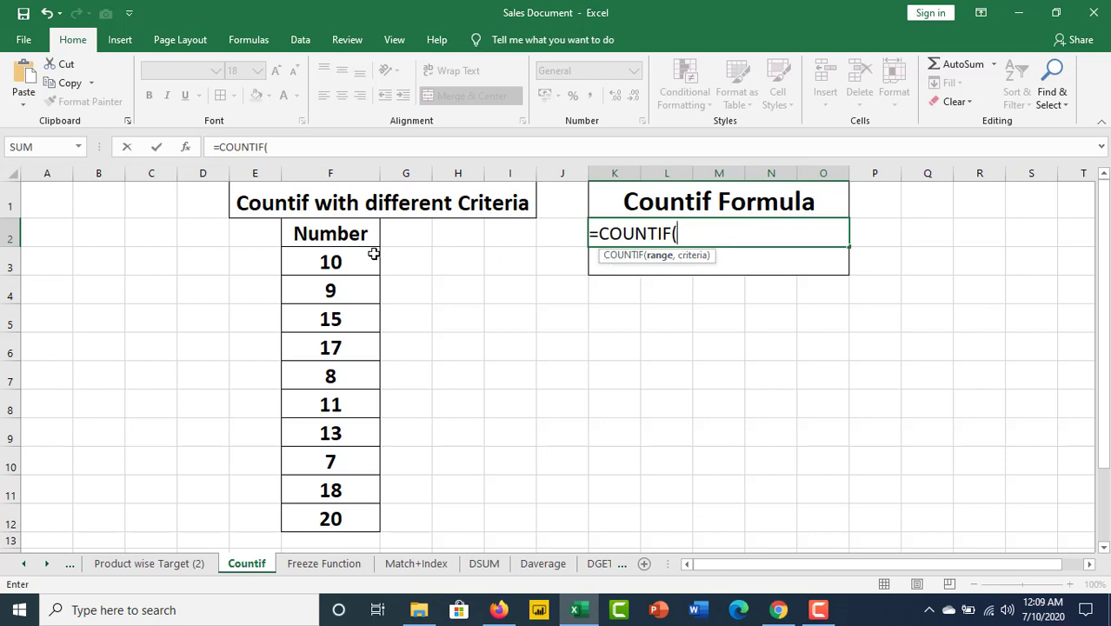
{"action": "left_click_drag", "start_coordinate": [329, 258], "coordinate": [354, 519]}
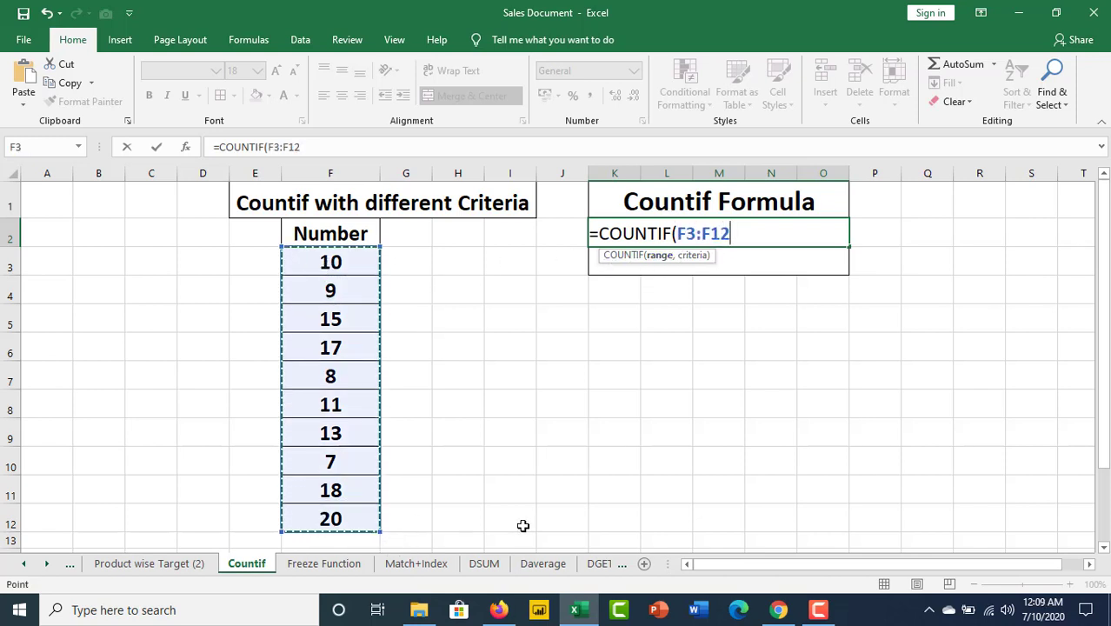
{"action": "type", "text": ","}
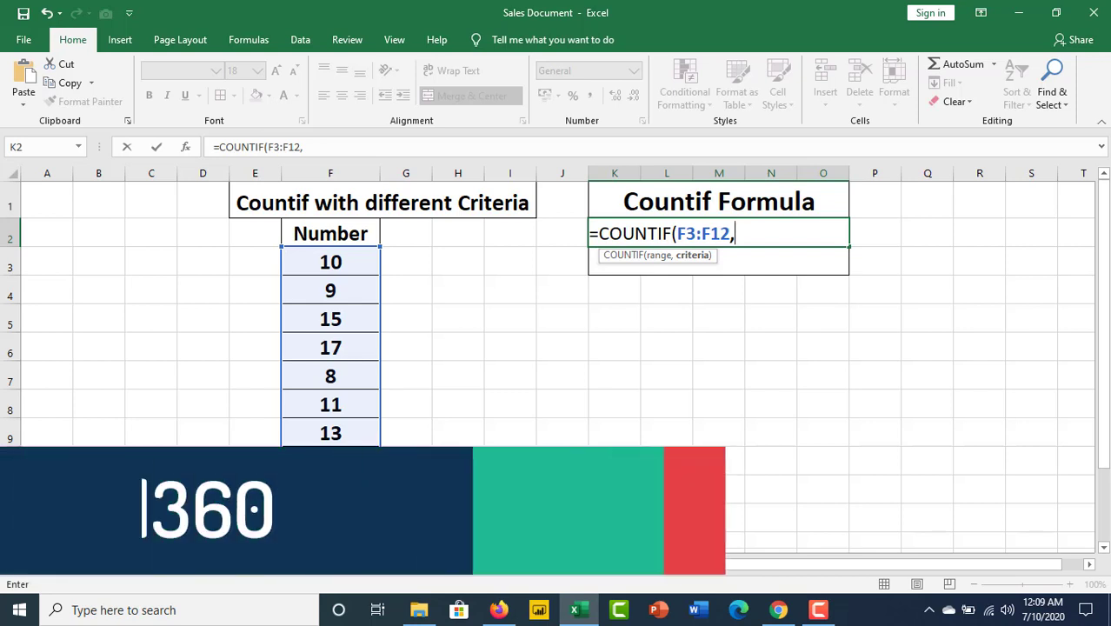
{"action": "type", "text": "\""}
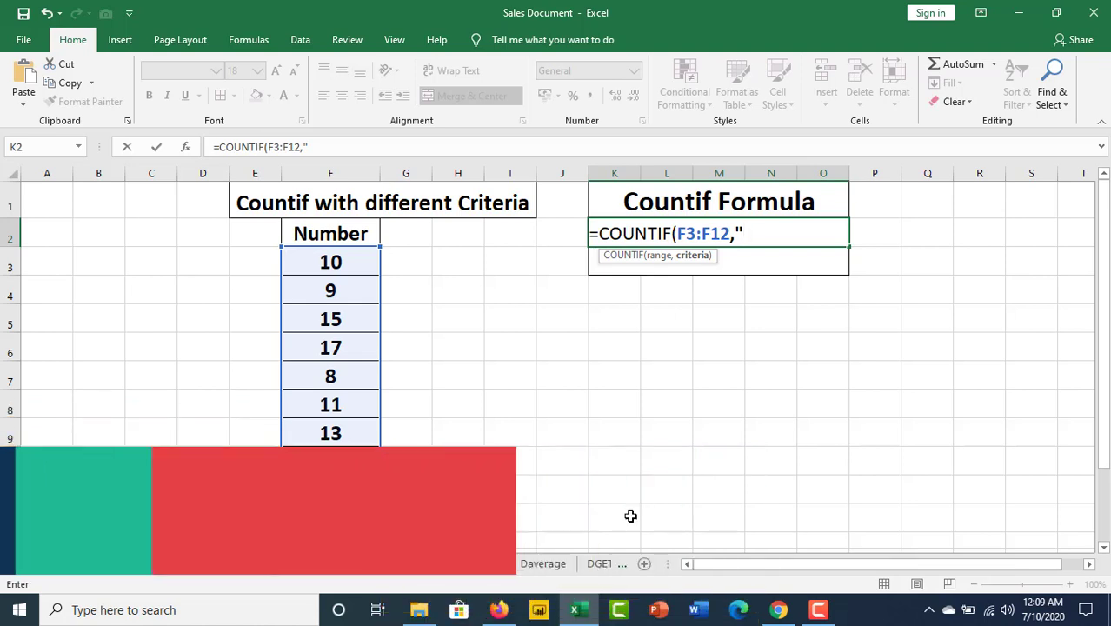
{"action": "type", "text": ">"}
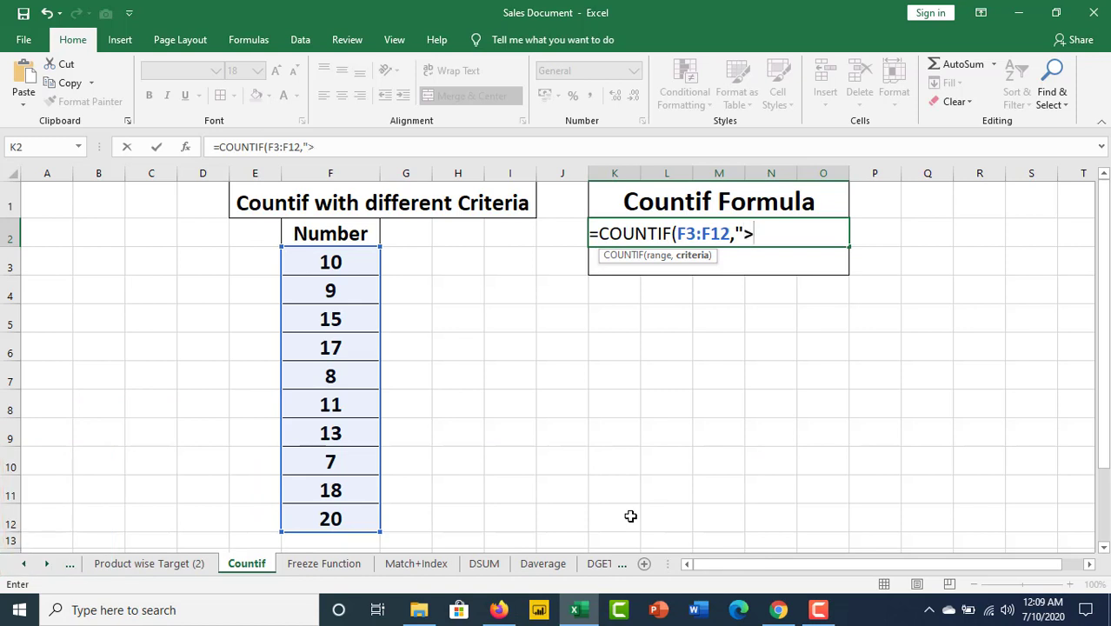
{"action": "type", "text": "9\")"}
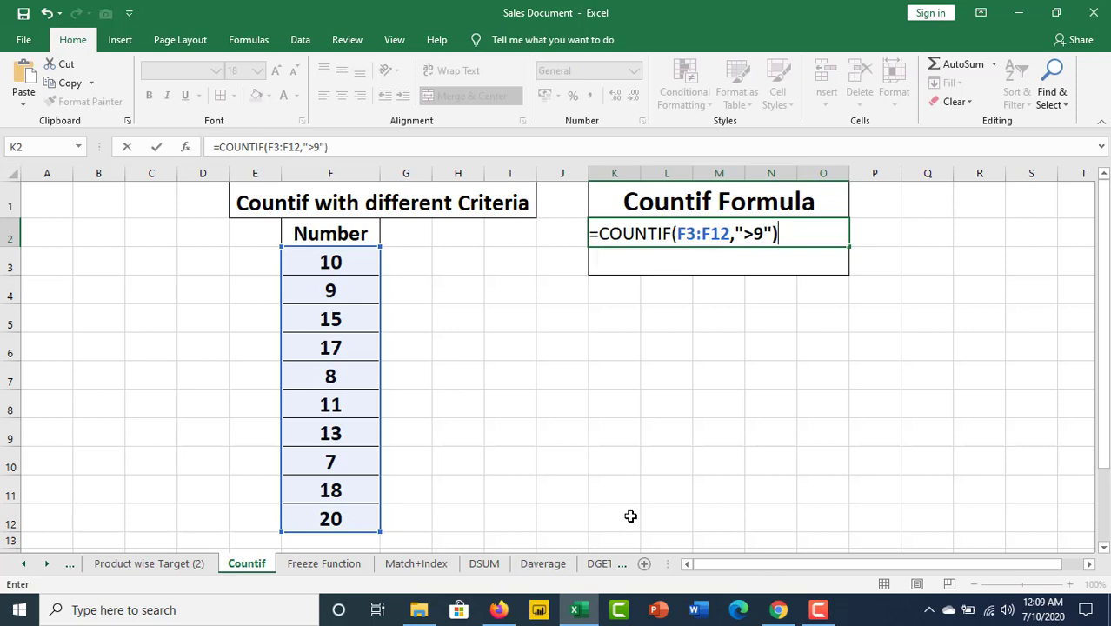
{"action": "key", "text": "Return"}
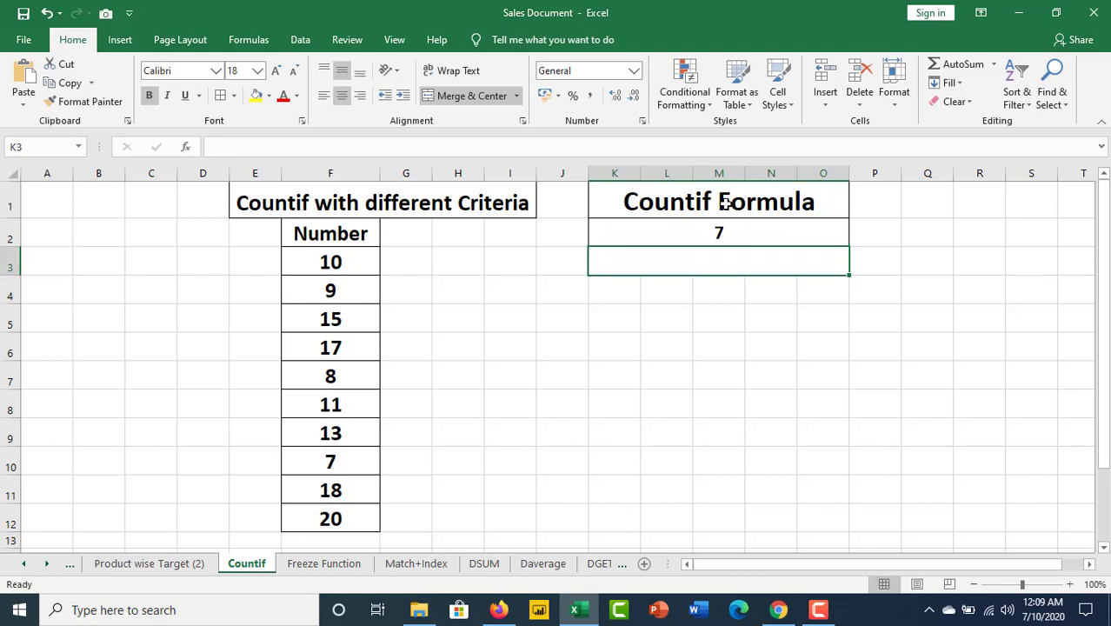
- Check the K2 formula's result against each number greater than 9 in the Number column
{"action": "left_click", "coordinate": [700, 230]}
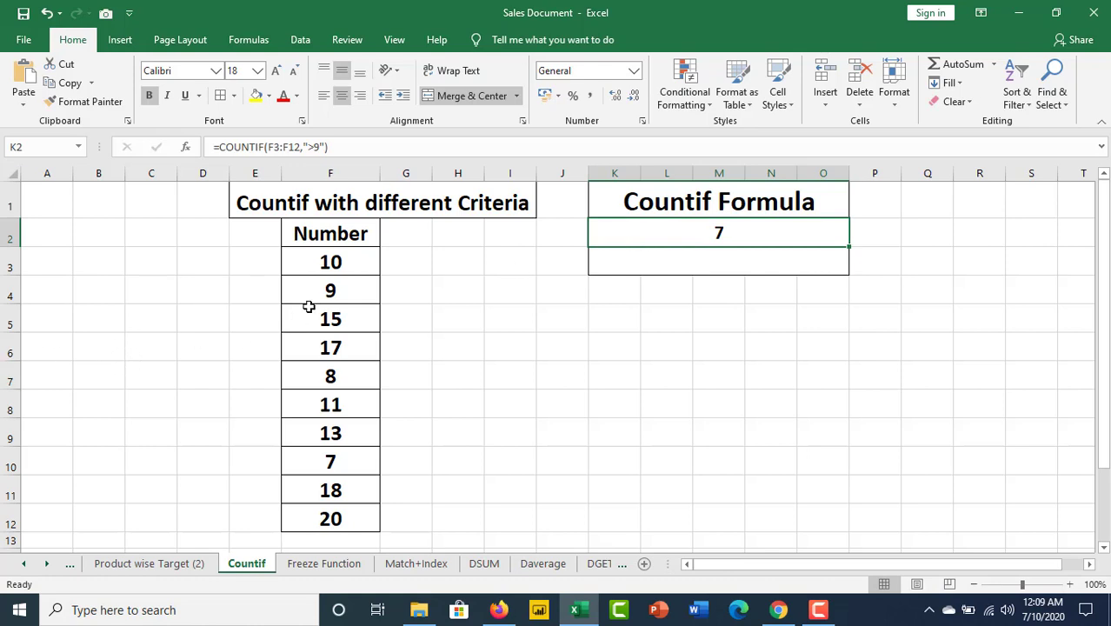
{"action": "left_click", "coordinate": [339, 298]}
{"action": "left_click", "coordinate": [350, 261]}
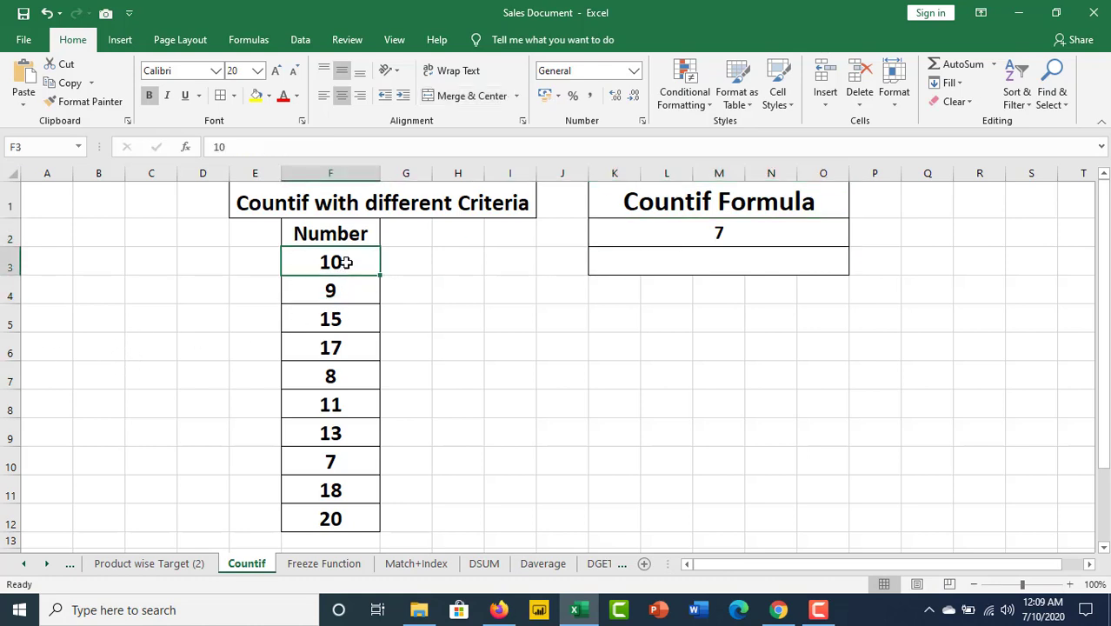
{"action": "left_click", "coordinate": [335, 318]}
{"action": "left_click", "coordinate": [350, 260]}
{"action": "left_click", "coordinate": [327, 318]}
{"action": "left_click", "coordinate": [314, 348]}
{"action": "left_click", "coordinate": [343, 405]}
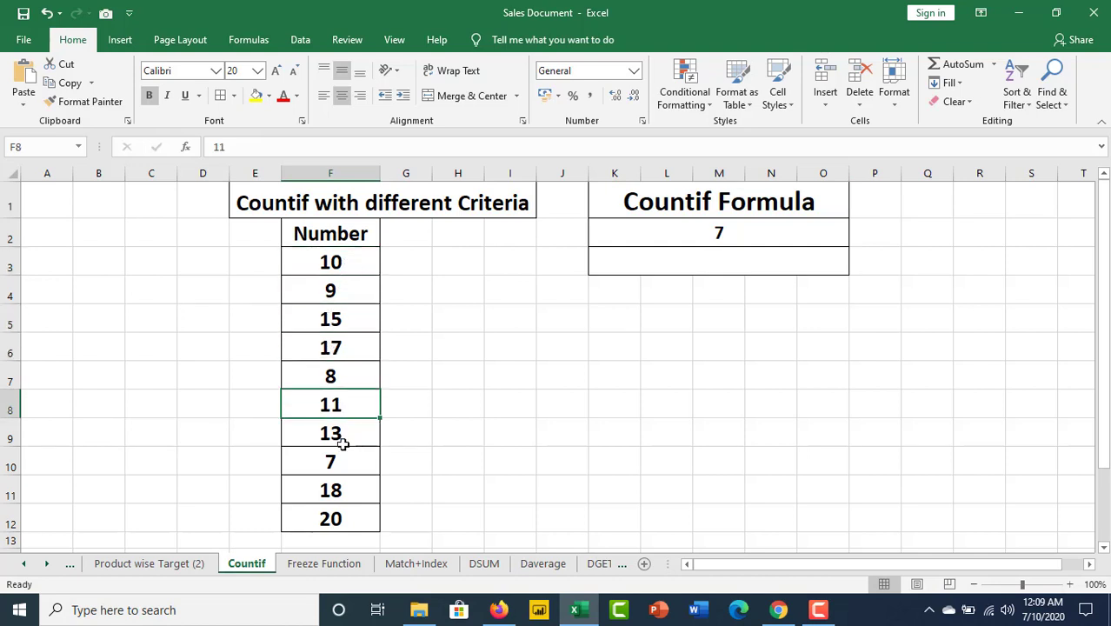
{"action": "left_click", "coordinate": [347, 446]}
{"action": "left_click", "coordinate": [326, 490]}
{"action": "left_click", "coordinate": [325, 518]}
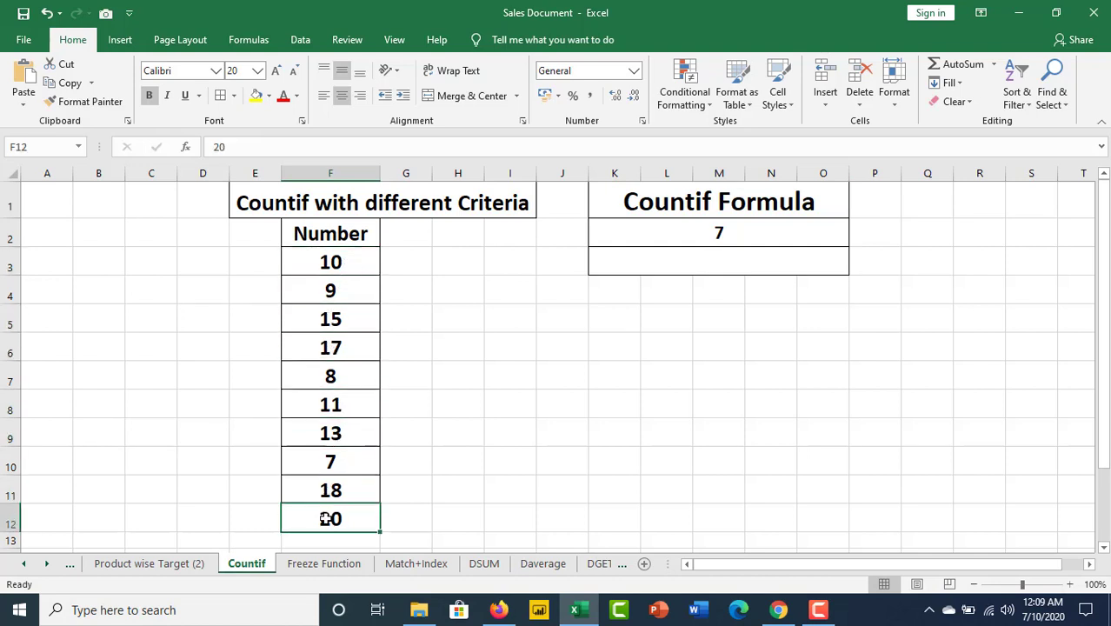
{"action": "left_click", "coordinate": [726, 236]}
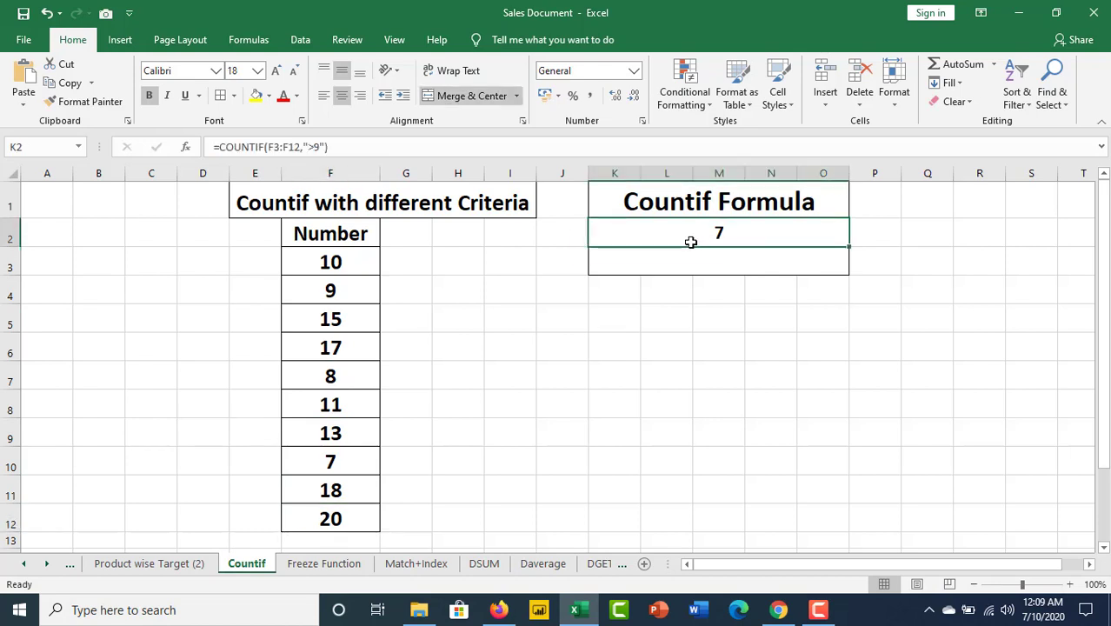
{"action": "left_click", "coordinate": [705, 261]}
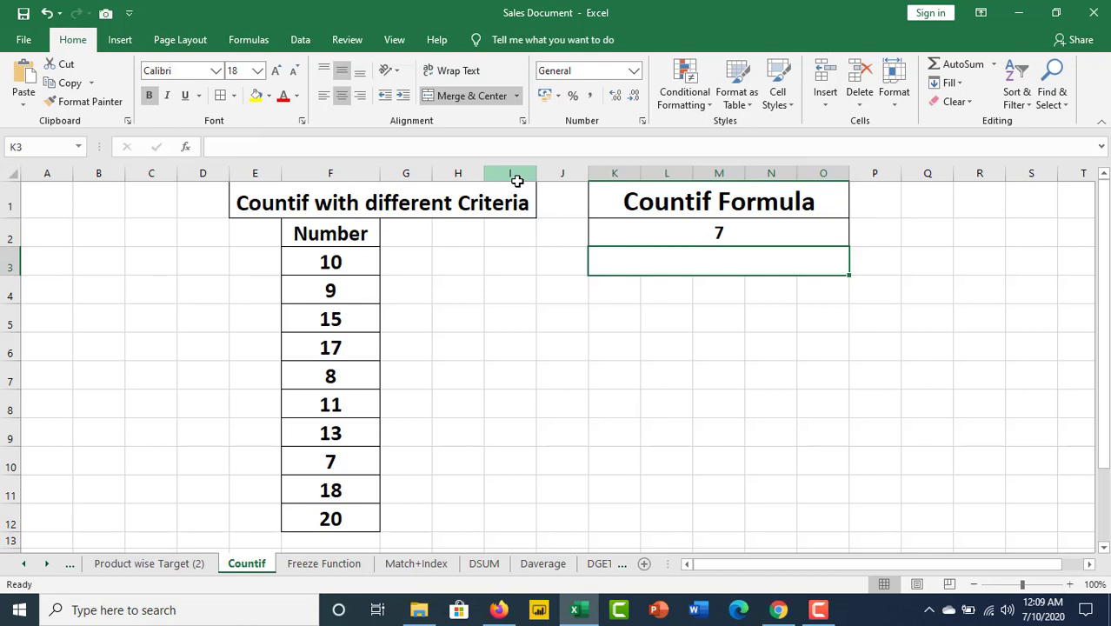
{"action": "type", "text": "Cou"}
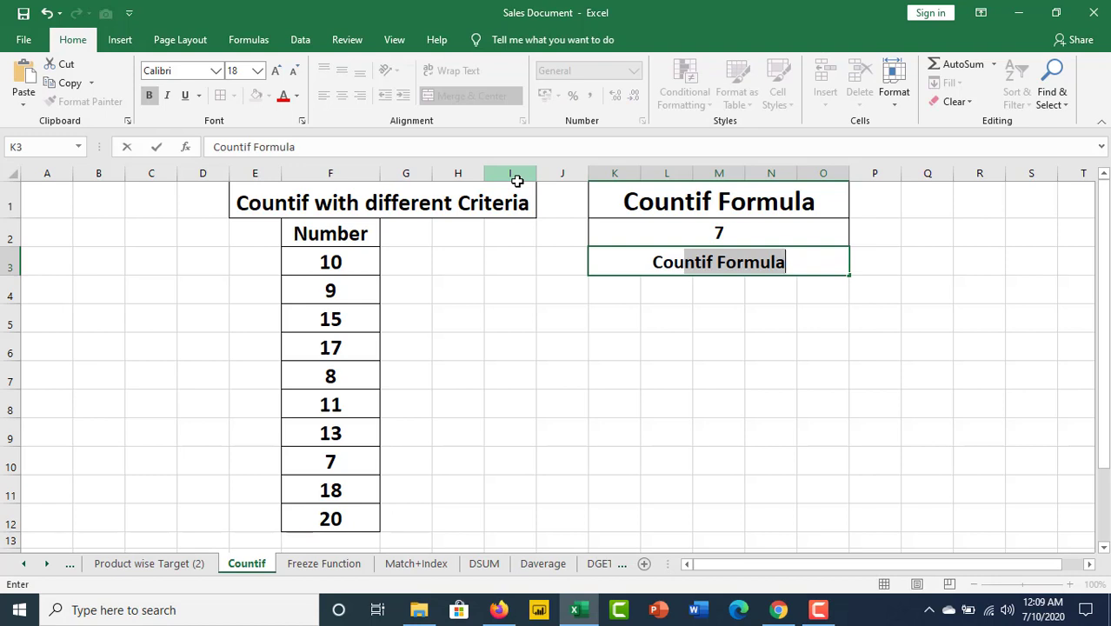
{"action": "key", "text": "BackSpace"}
{"action": "key", "text": "BackSpace"}
{"action": "key", "text": "BackSpace"}
{"action": "key", "text": "BackSpace"}
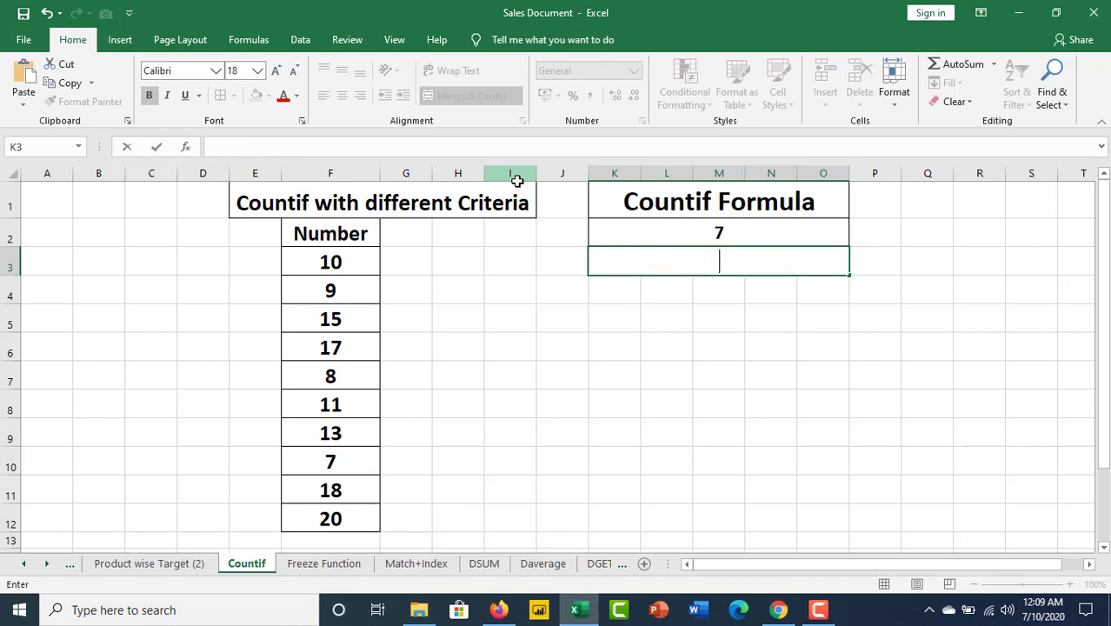
- Enter =COUNTIF(F3:F12,"<11") in merged cell K3 to count the numbers less than 11
{"action": "type", "text": "="}
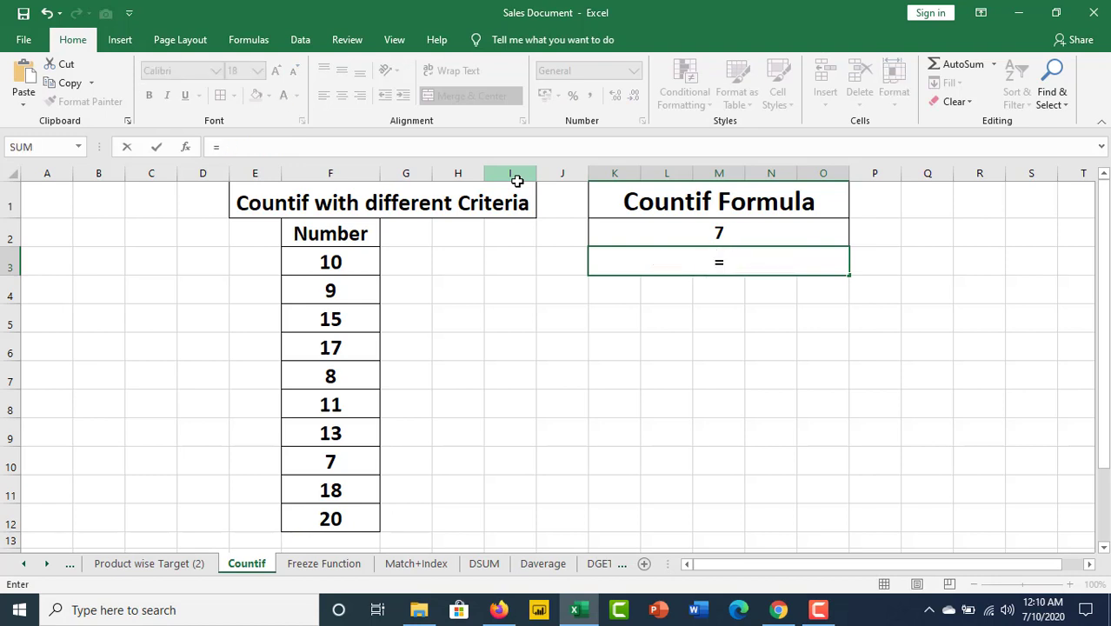
{"action": "type", "text": "cu"}
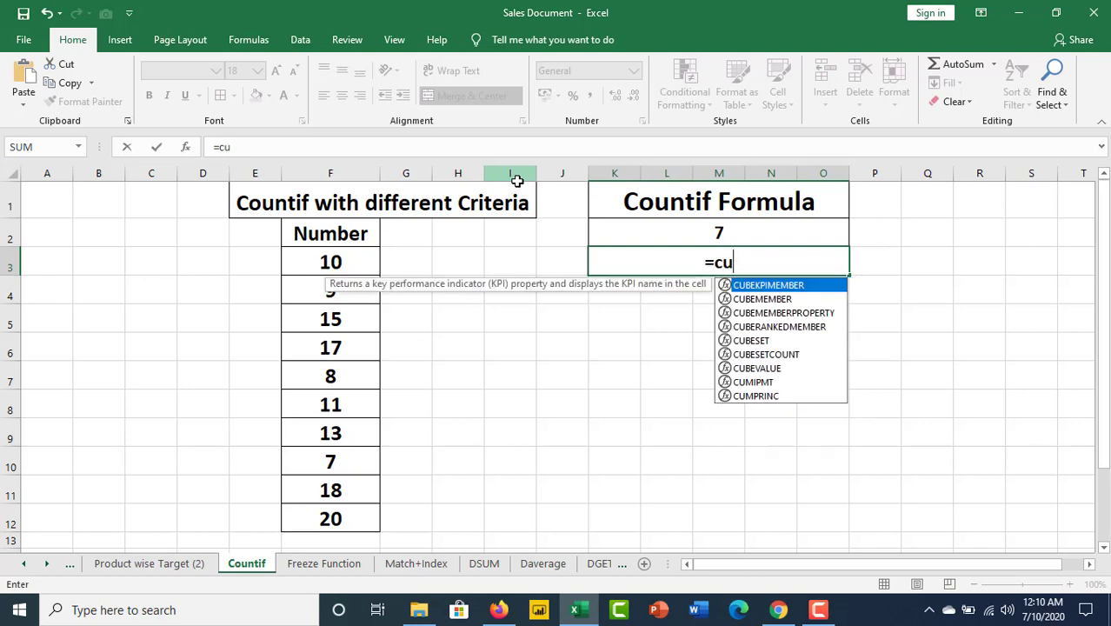
{"action": "key", "text": "BackSpace"}
{"action": "key", "text": "BackSpace"}
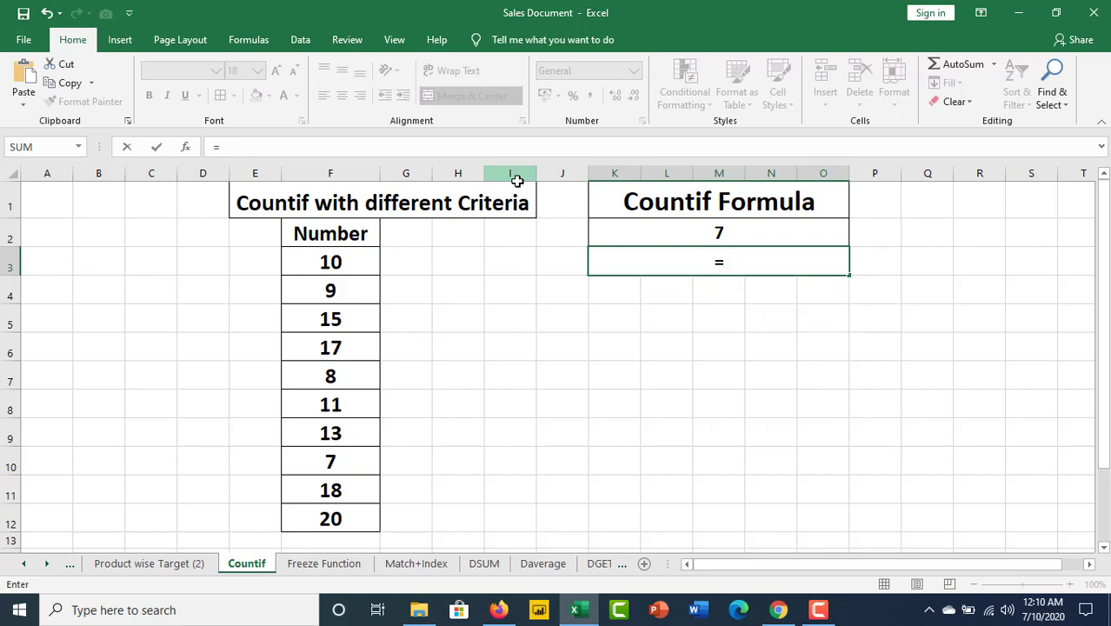
{"action": "type", "text": "count"}
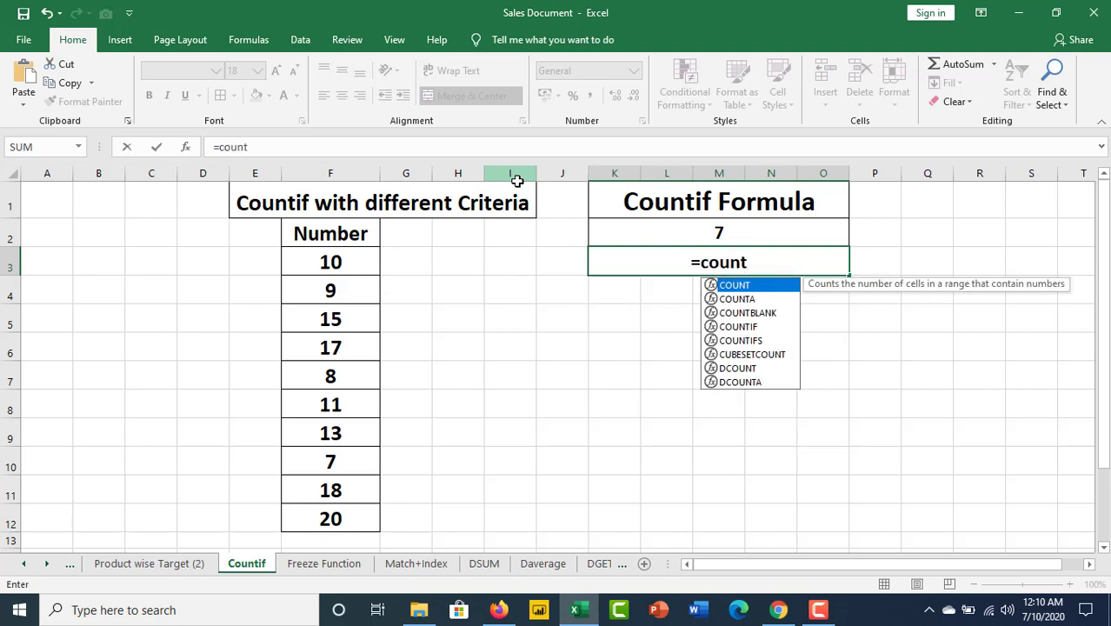
{"action": "type", "text": "if"}
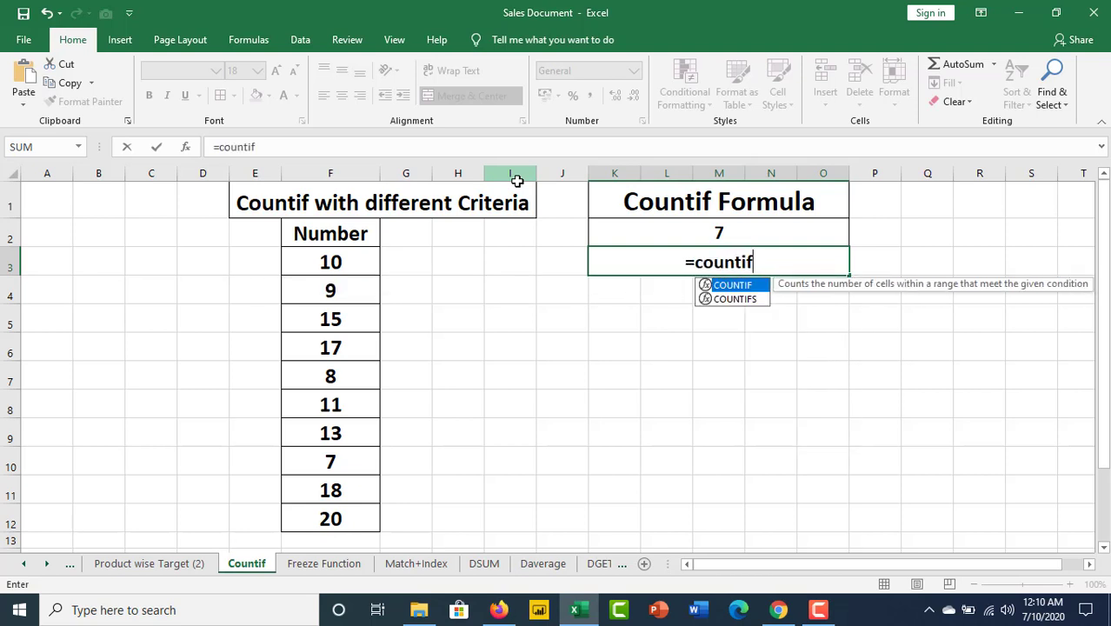
{"action": "key", "text": "Tab"}
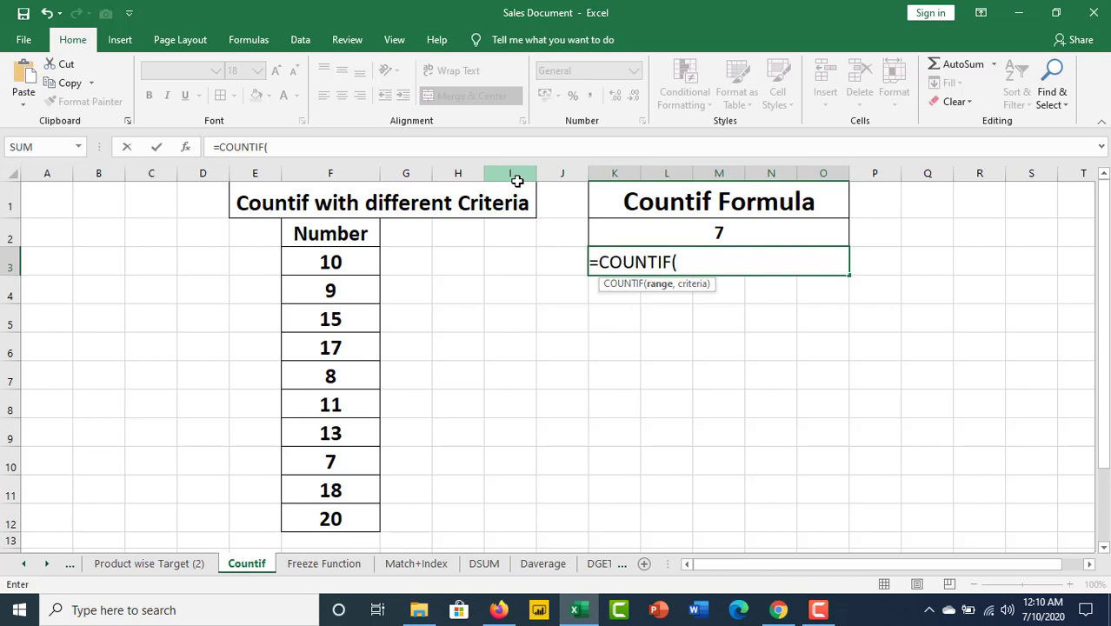
{"action": "left_click_drag", "start_coordinate": [332, 254], "coordinate": [339, 509]}
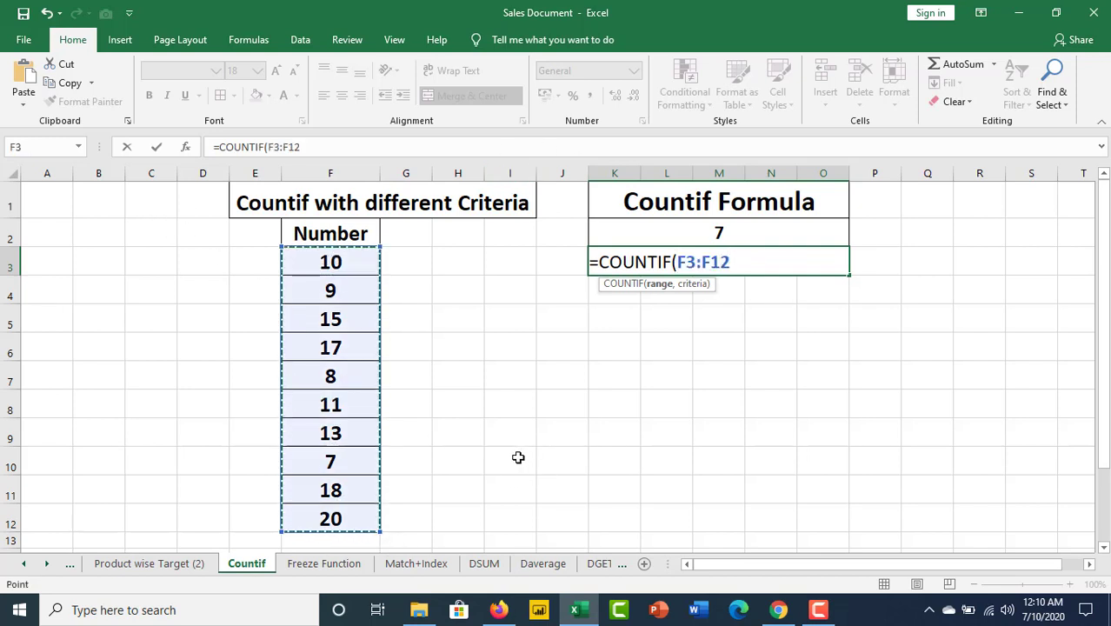
{"action": "type", "text": ","}
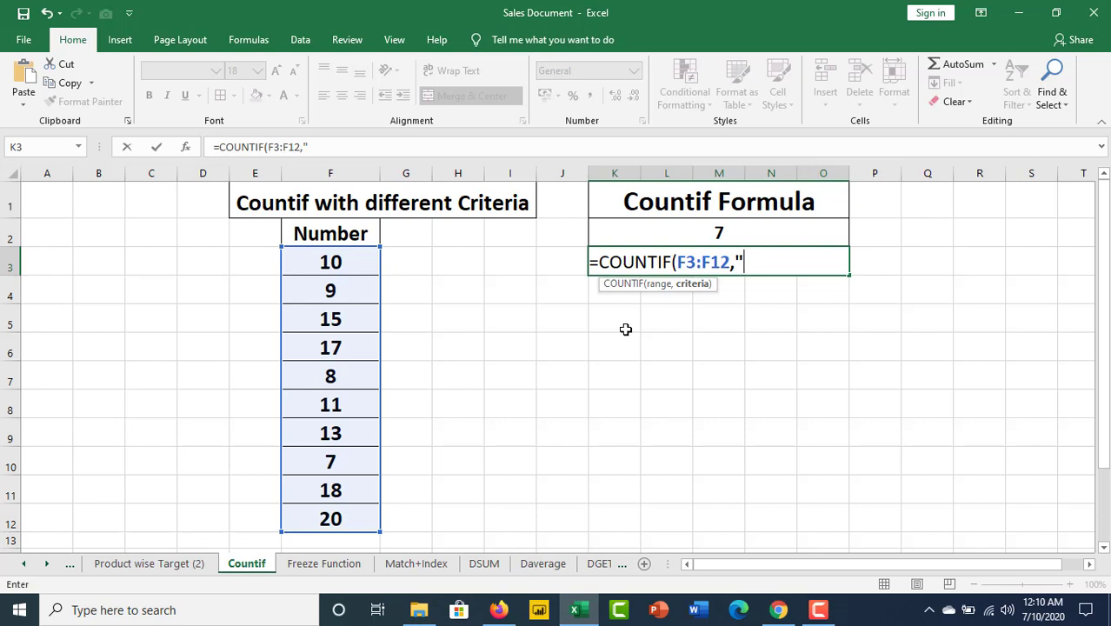
{"action": "type", "text": "<"}
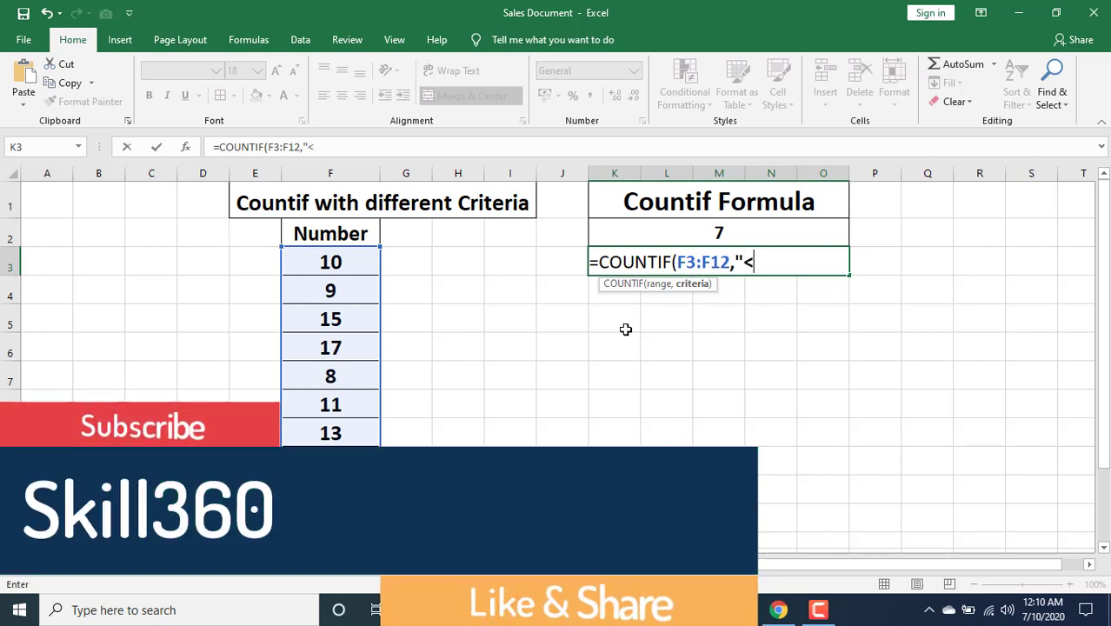
{"action": "type", "text": "11"}
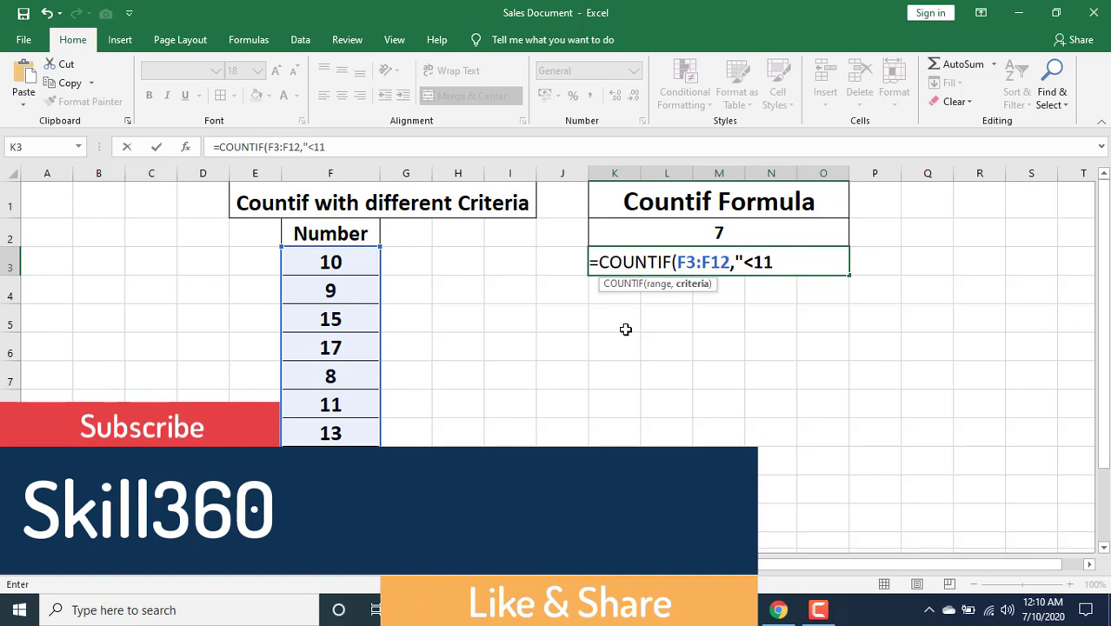
{"action": "type", "text": "\""}
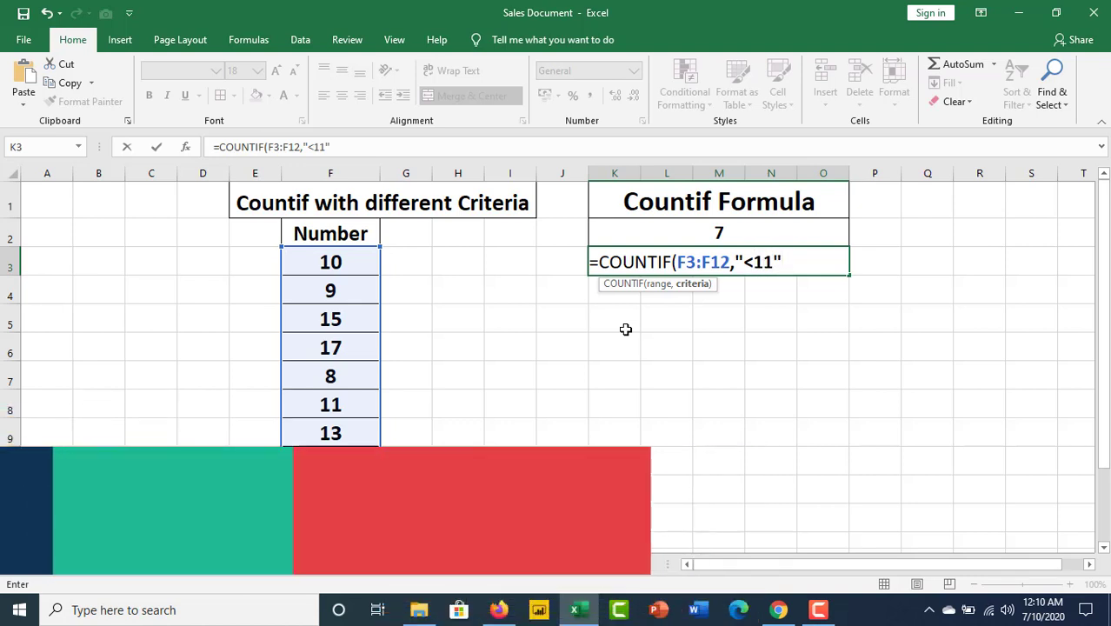
{"action": "type", "text": ")"}
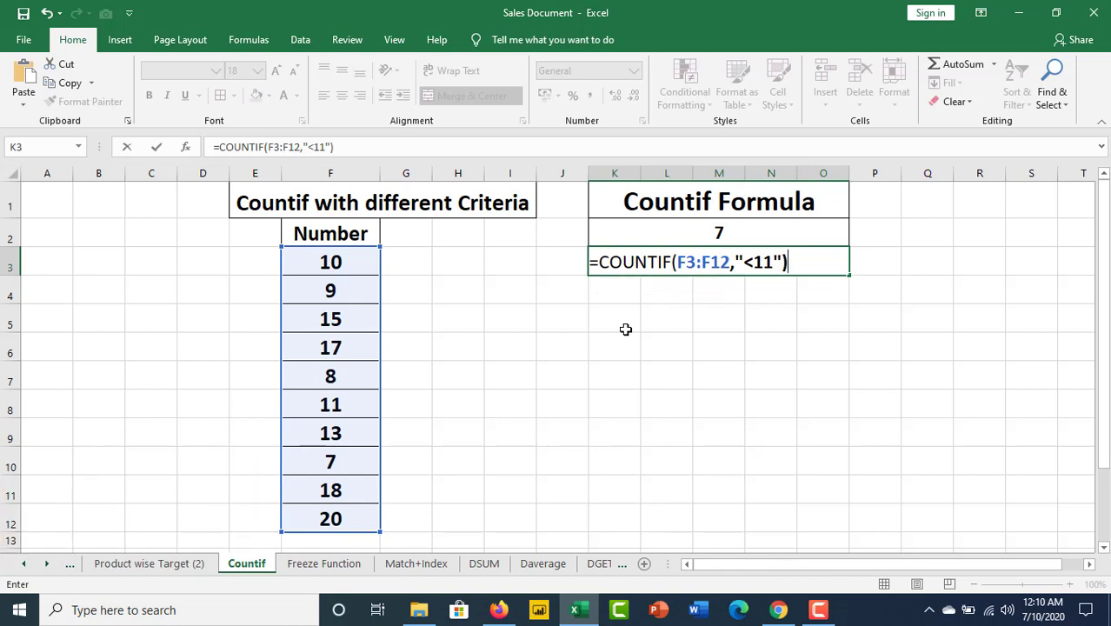
{"action": "key", "text": "Return"}
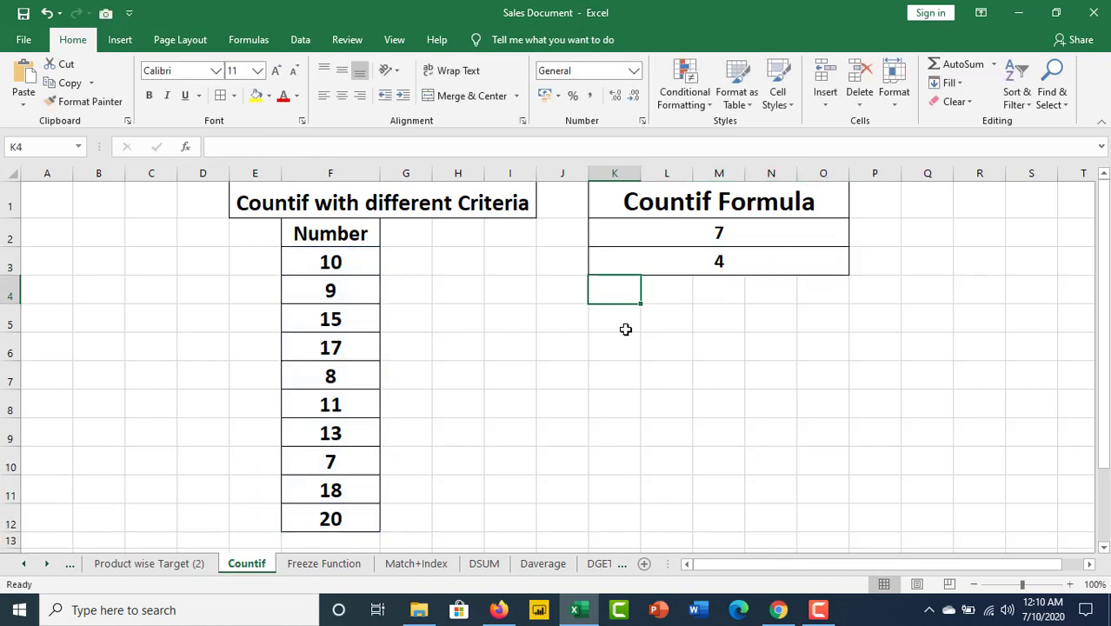
- Check the K3 formula's result against each number less than 11 in the Number column
{"action": "left_click", "coordinate": [687, 261]}
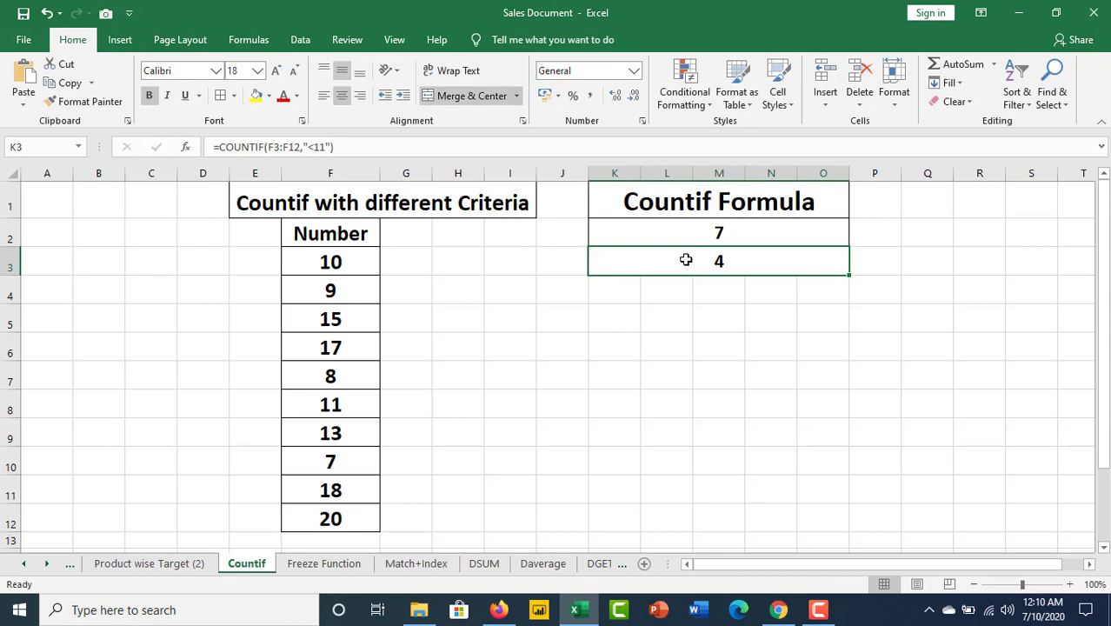
{"action": "left_click", "coordinate": [336, 265]}
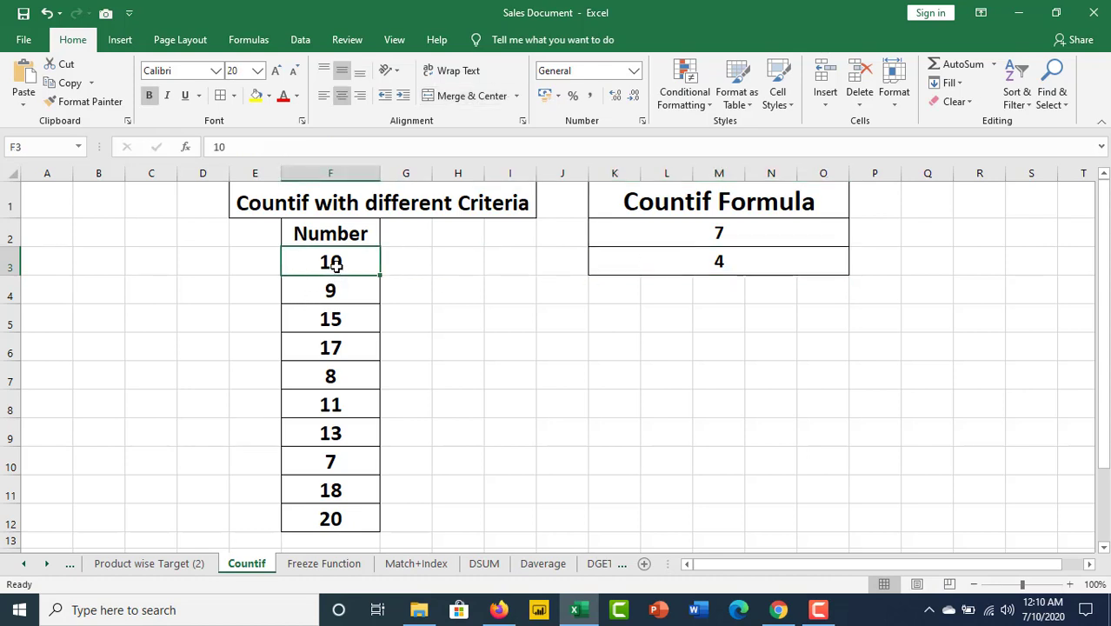
{"action": "left_click", "coordinate": [335, 298]}
{"action": "left_click", "coordinate": [347, 379]}
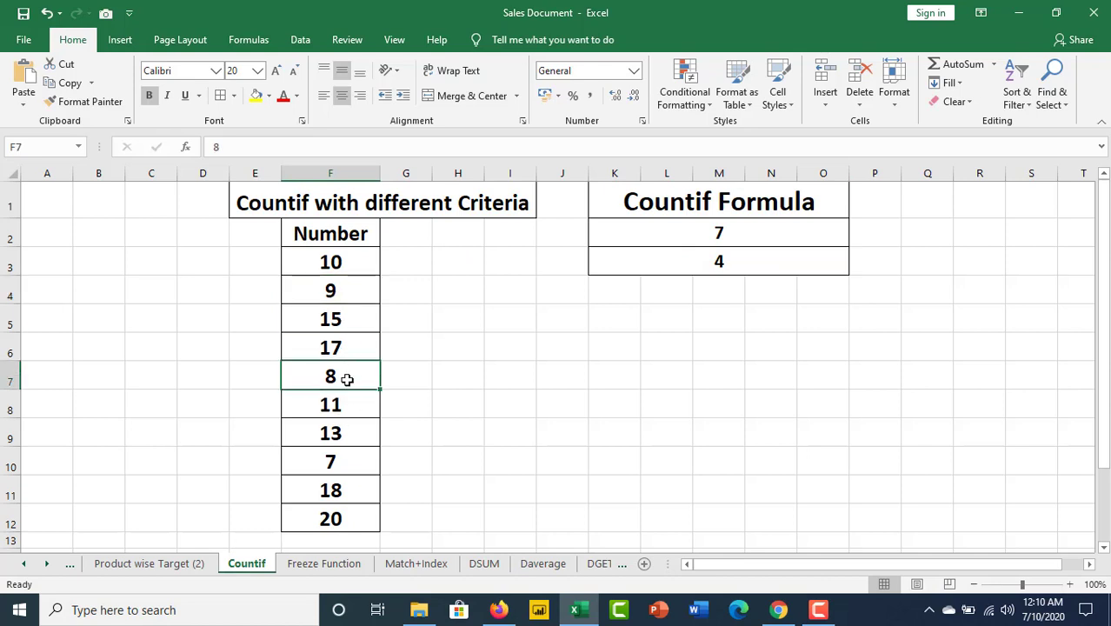
{"action": "left_click", "coordinate": [330, 464]}
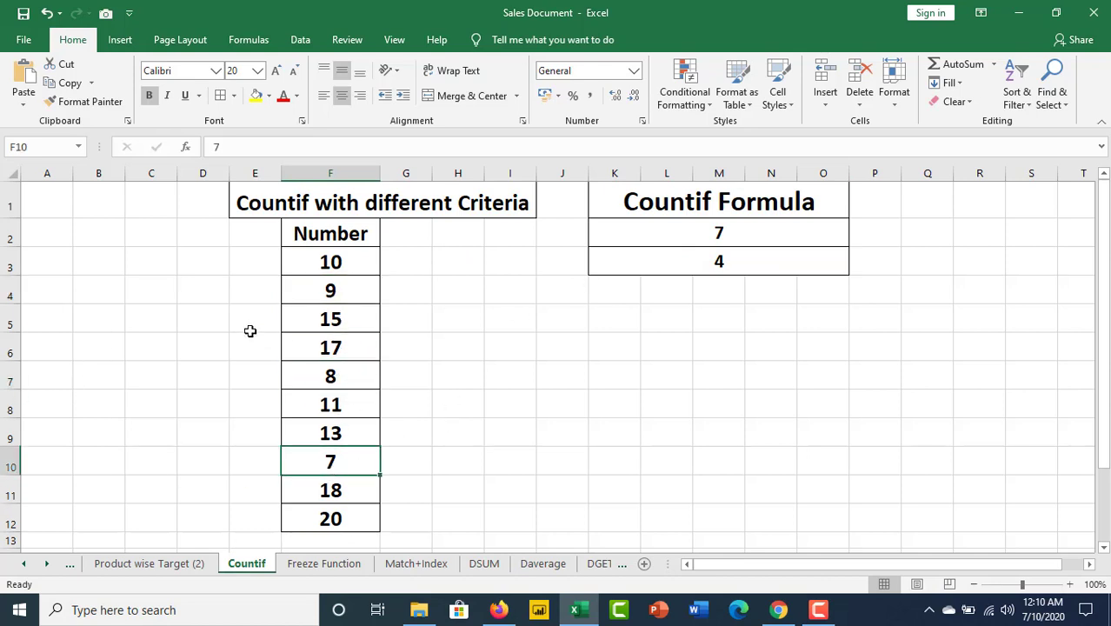
- Review the range and the quoted less-than criterion inside the COUNTIF formula in merged cell K3, leaving the formula as it is
{"action": "left_click", "coordinate": [748, 259]}
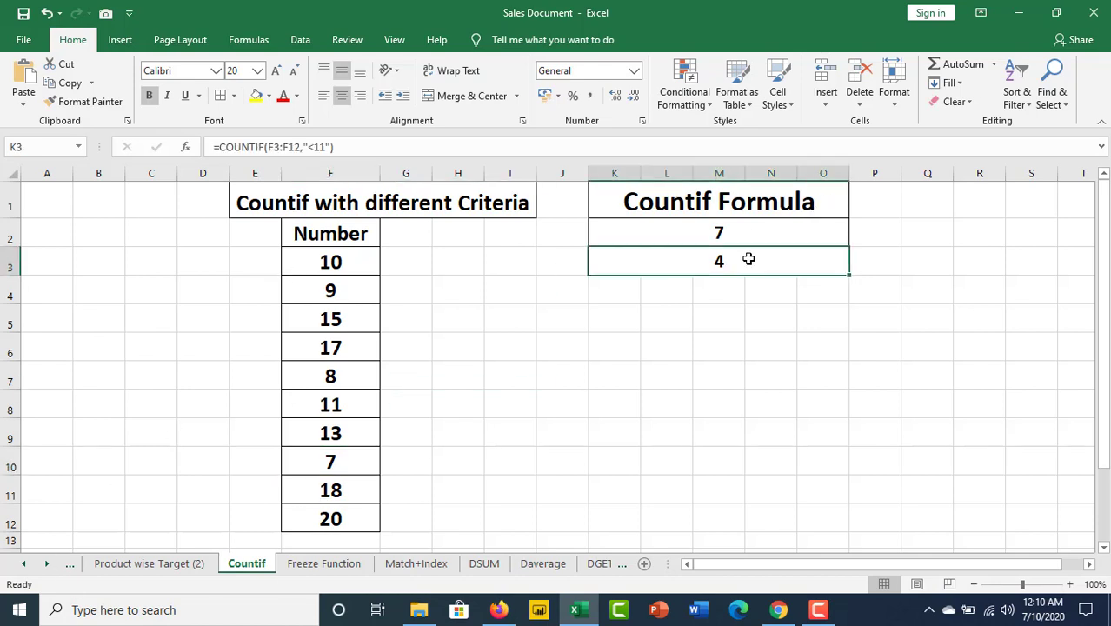
{"action": "double_click", "coordinate": [746, 260]}
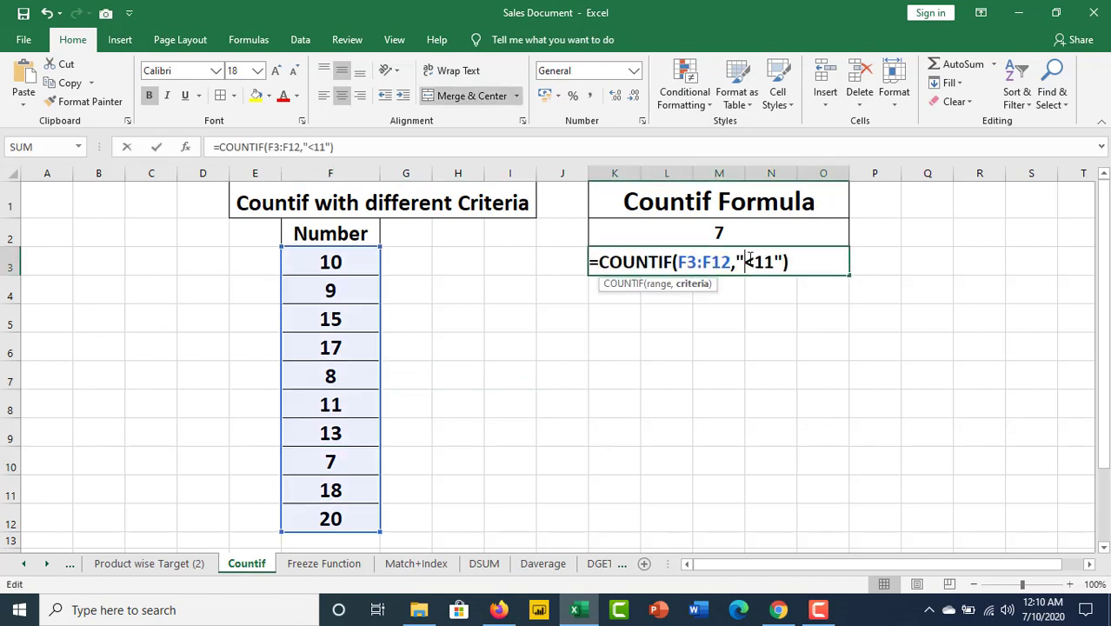
{"action": "left_click", "coordinate": [700, 330]}
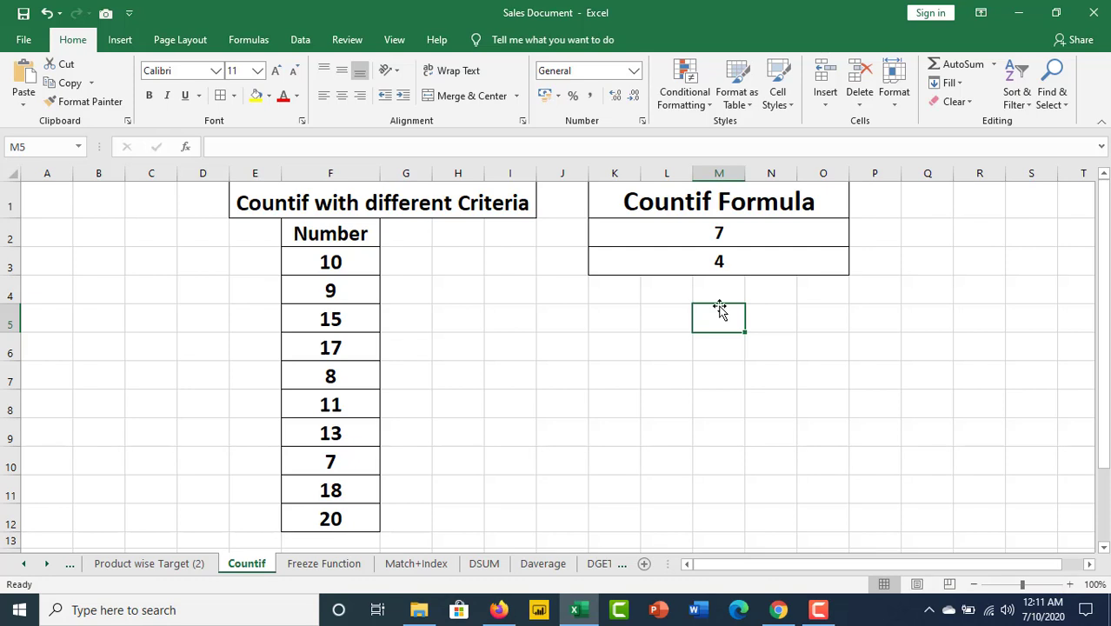
{"action": "left_click", "coordinate": [818, 609]}
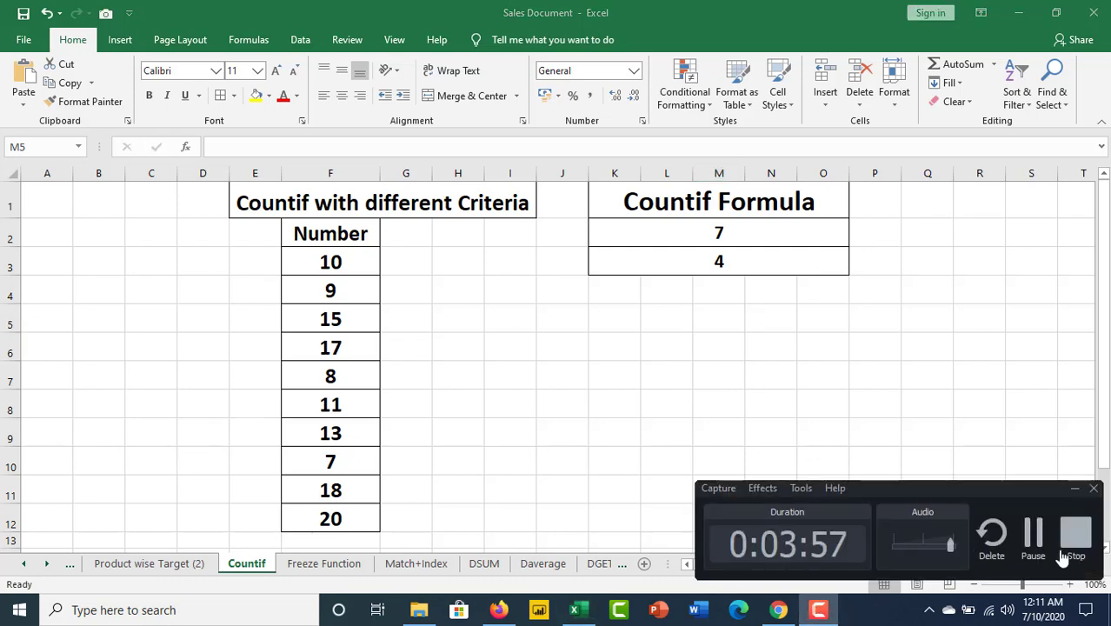